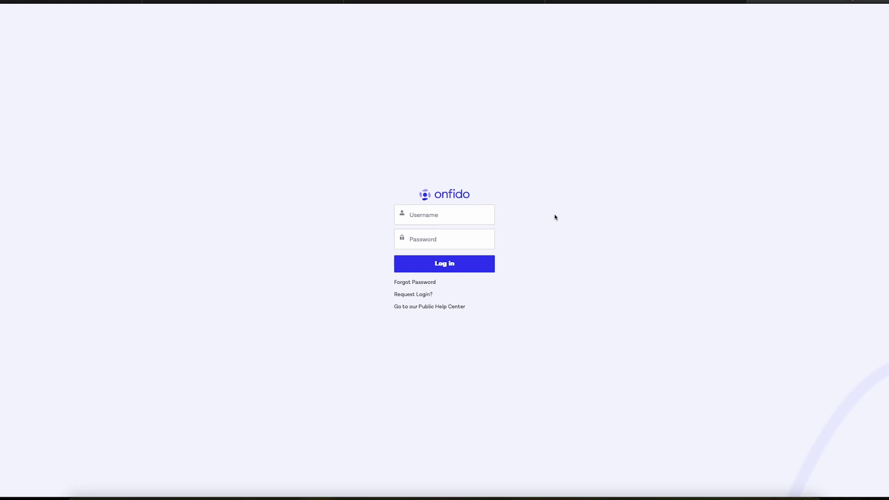
Go to the public Help Center and open its Knowledge Articles listing
{"action": "left_click", "coordinate": [409, 307]}
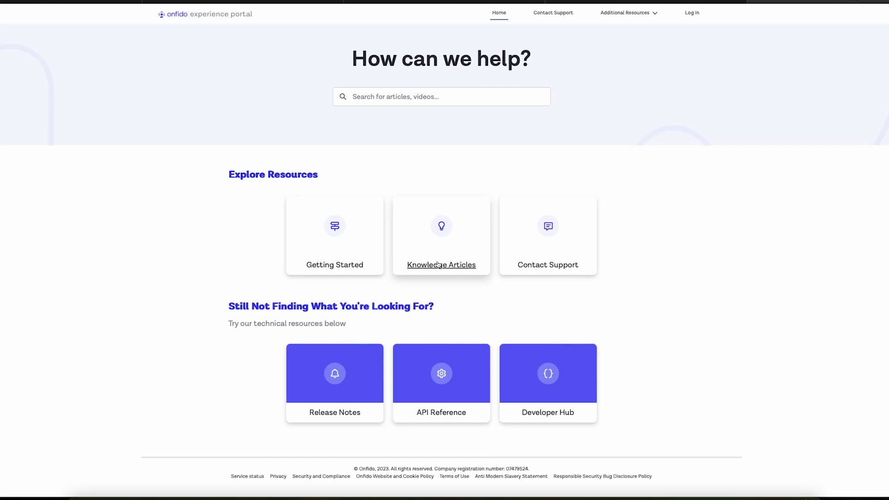
{"action": "left_click", "coordinate": [435, 262]}
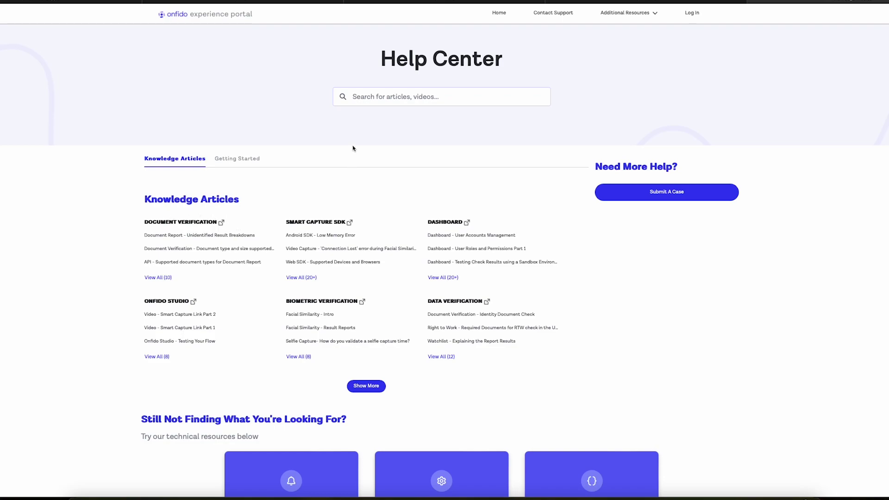
Search help articles for 'SSO' and open 'Dashboard - Setting up Single Sign-On SSO'
{"action": "left_click", "coordinate": [364, 96]}
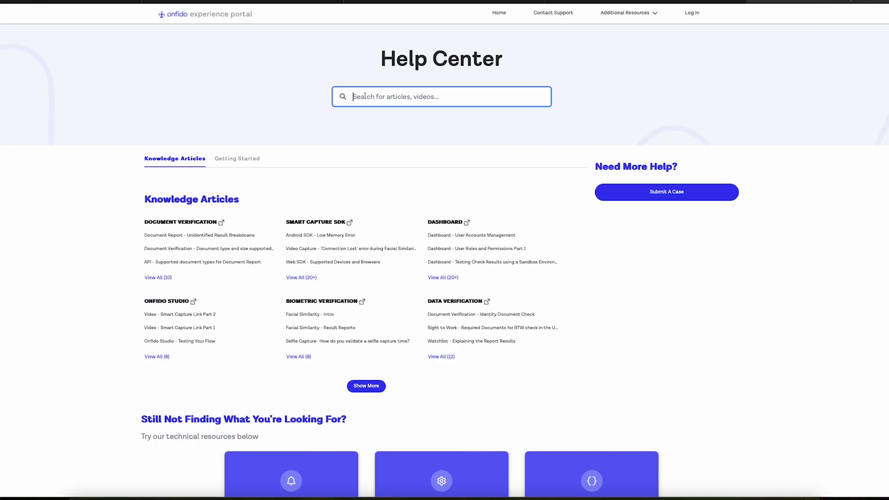
{"action": "type", "text": "SSO"}
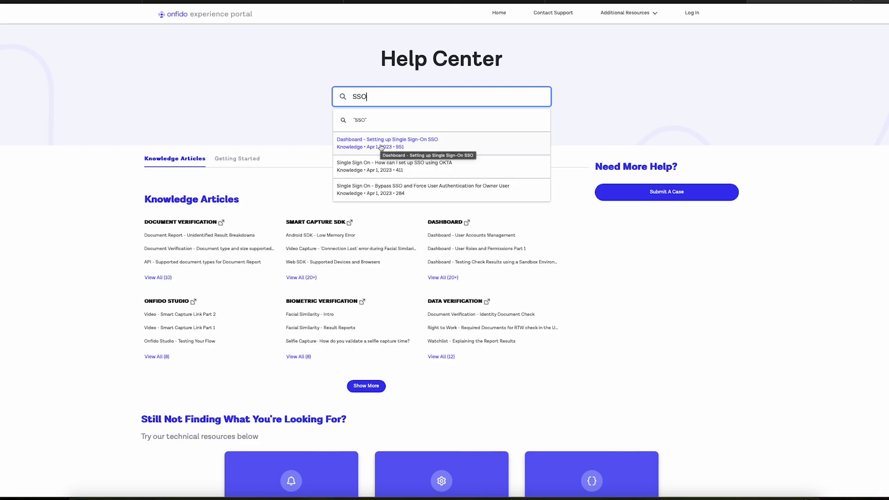
{"action": "left_click", "coordinate": [367, 142]}
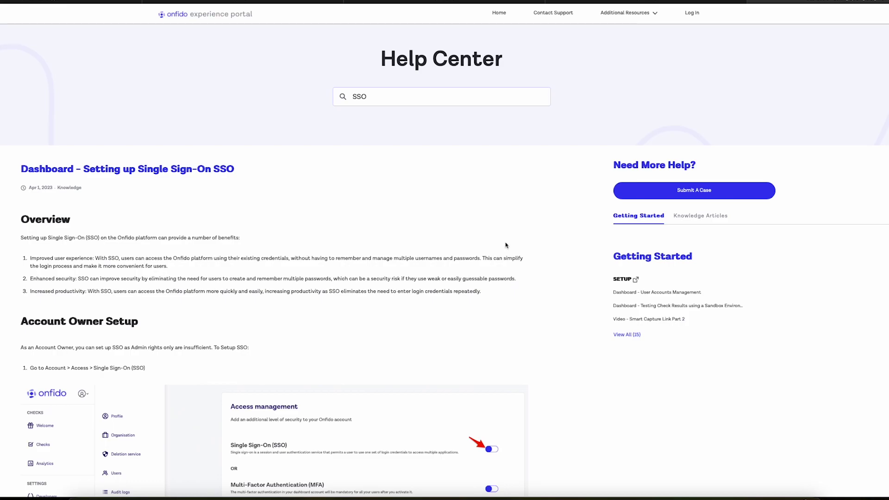
Begin a new support case and enter SSO as its subject
{"action": "left_click", "coordinate": [651, 193]}
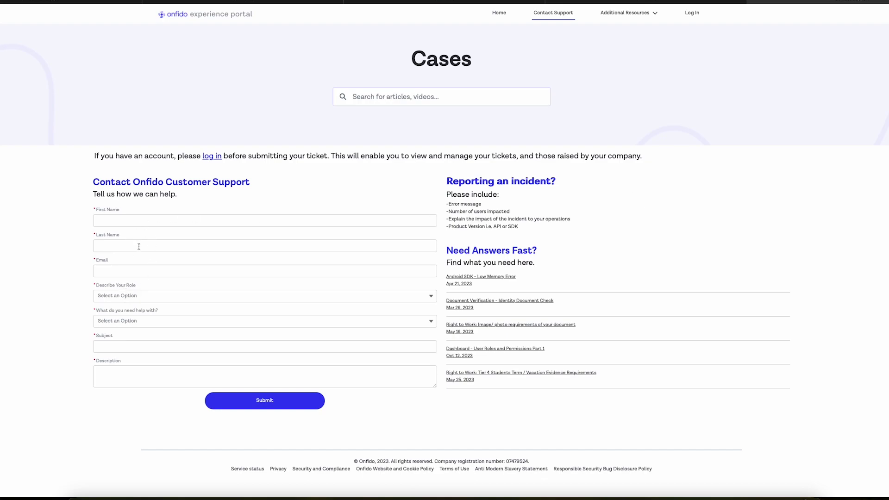
{"action": "left_click", "coordinate": [120, 362]}
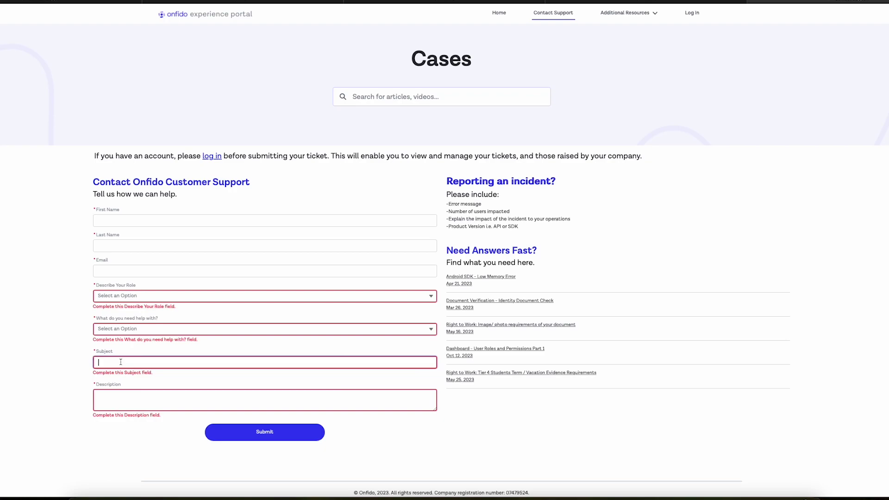
{"action": "type", "text": "ss"}
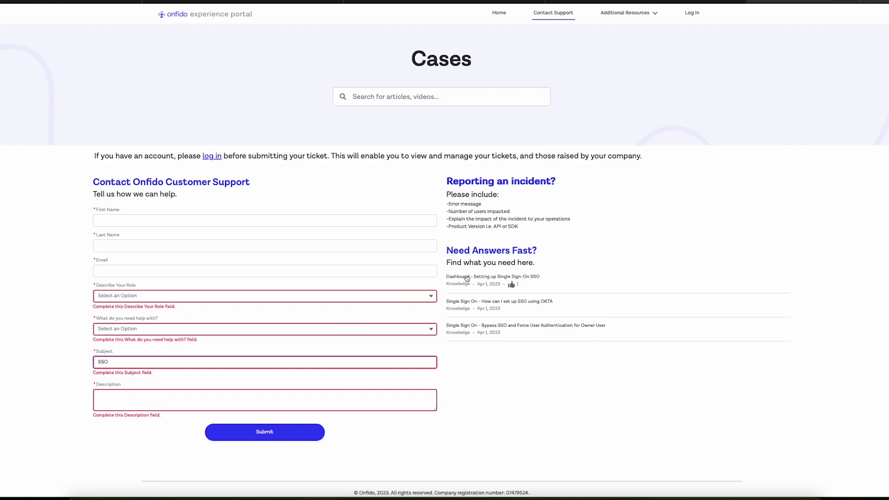
Read the suggested SSO setup article, answer its feedback prompt, and close it
{"action": "left_click", "coordinate": [463, 277]}
{"action": "scroll", "coordinate": [466, 278], "scroll_direction": "down", "scroll_amount": 2}
{"action": "scroll", "coordinate": [465, 280], "scroll_direction": "up", "scroll_amount": 3}
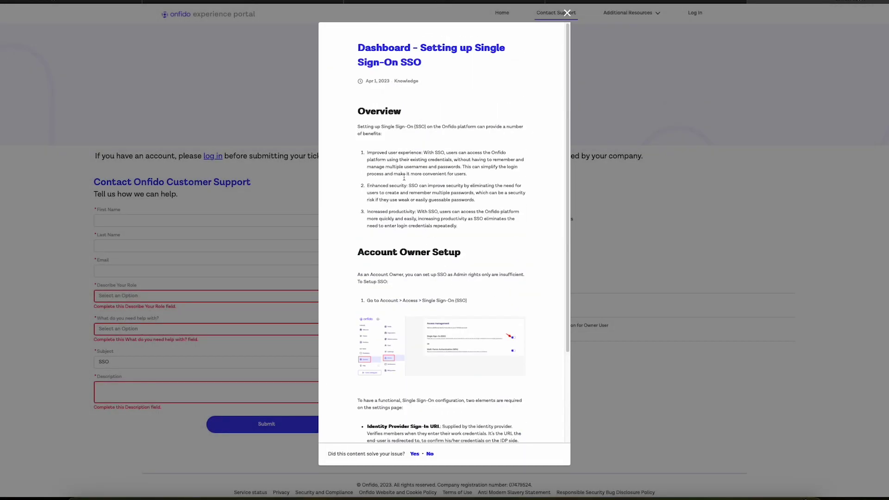
{"action": "scroll", "coordinate": [417, 222], "scroll_direction": "down", "scroll_amount": 2}
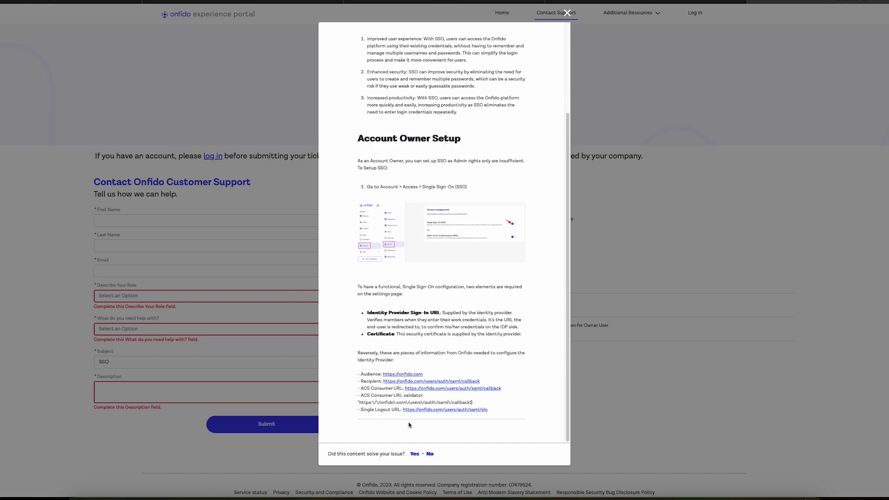
{"action": "left_click", "coordinate": [414, 454]}
{"action": "left_click", "coordinate": [567, 12]}
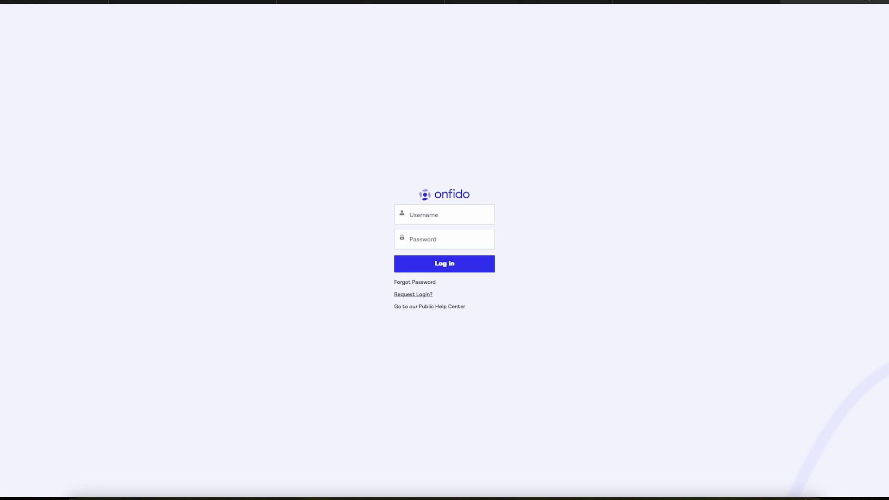
Open Request Login and step through the first name, last name, email and company fields
{"action": "left_click", "coordinate": [411, 294]}
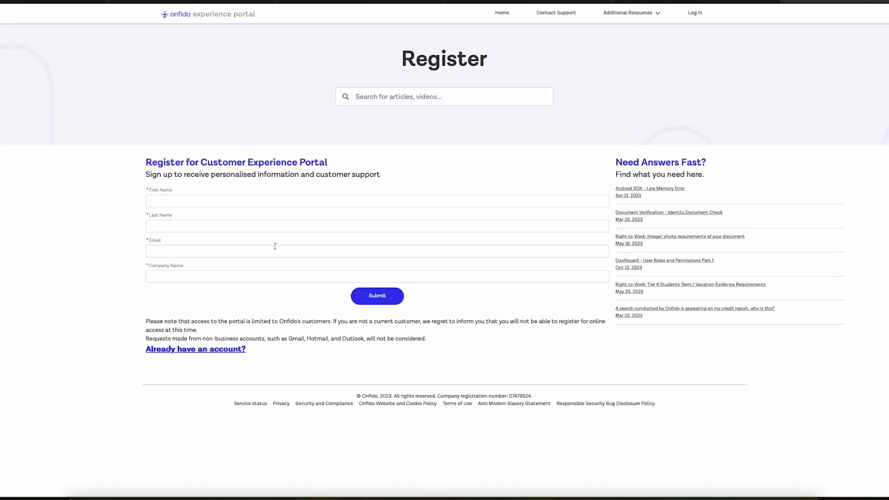
{"action": "left_click", "coordinate": [207, 201]}
{"action": "left_click", "coordinate": [201, 225]}
{"action": "left_click", "coordinate": [188, 255]}
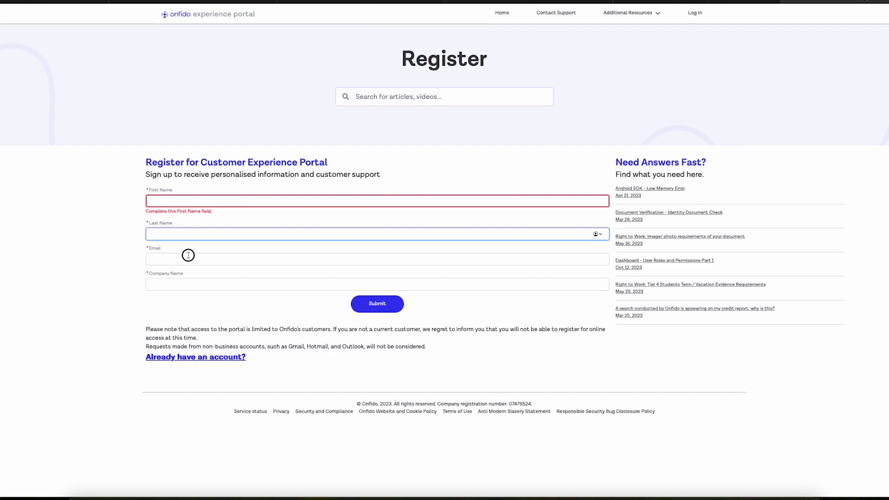
{"action": "left_click", "coordinate": [191, 299]}
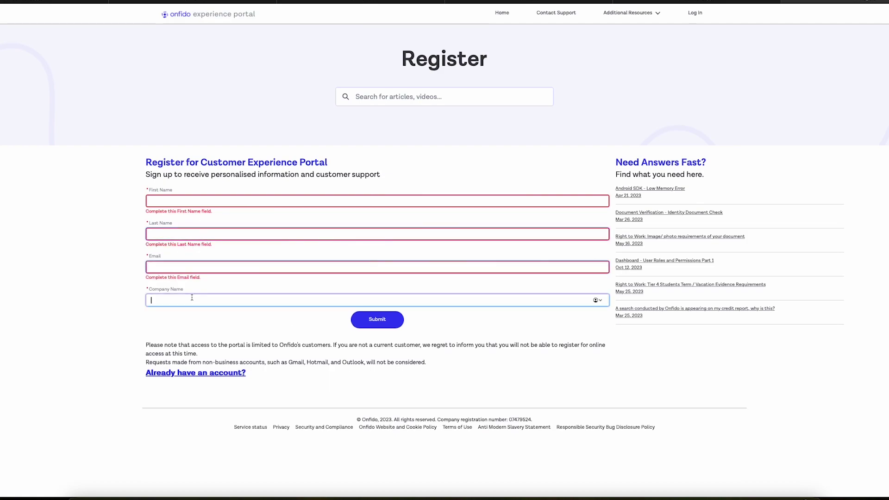
{"action": "left_click", "coordinate": [120, 227]}
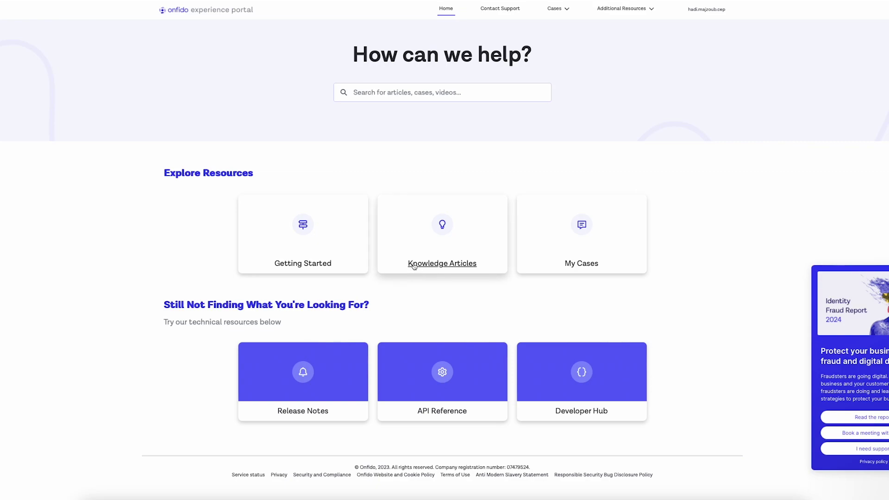
Open the Contact Support form from the Cases menu in the top navigation
{"action": "left_click", "coordinate": [566, 13]}
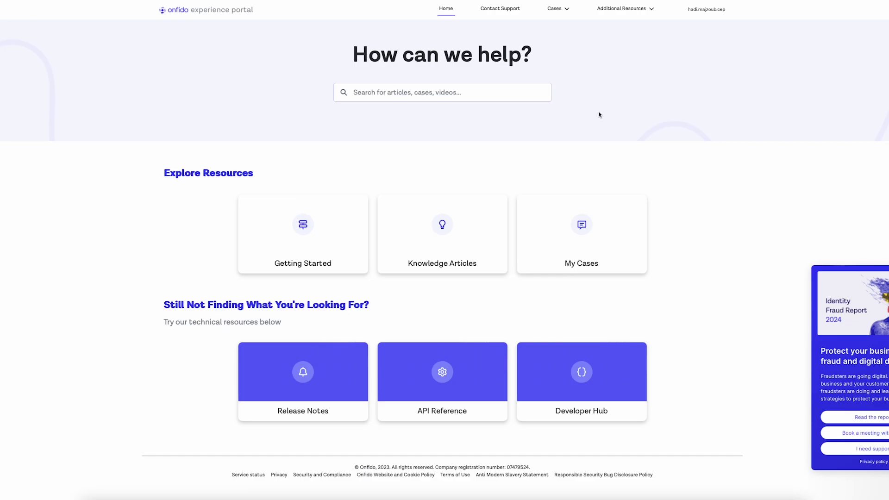
{"action": "left_click", "coordinate": [500, 13]}
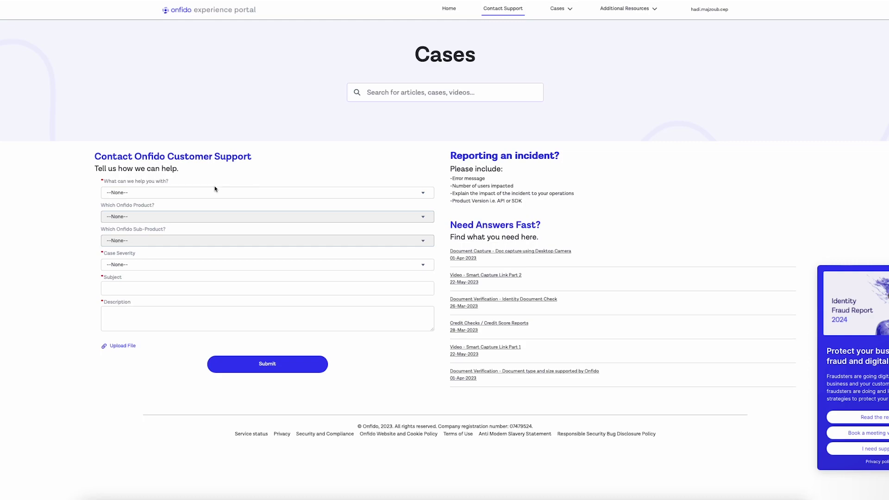
Mark the case as a product issue: Onfido Studio, Workflow Builder sub-product, Normal severity
{"action": "left_click", "coordinate": [176, 194]}
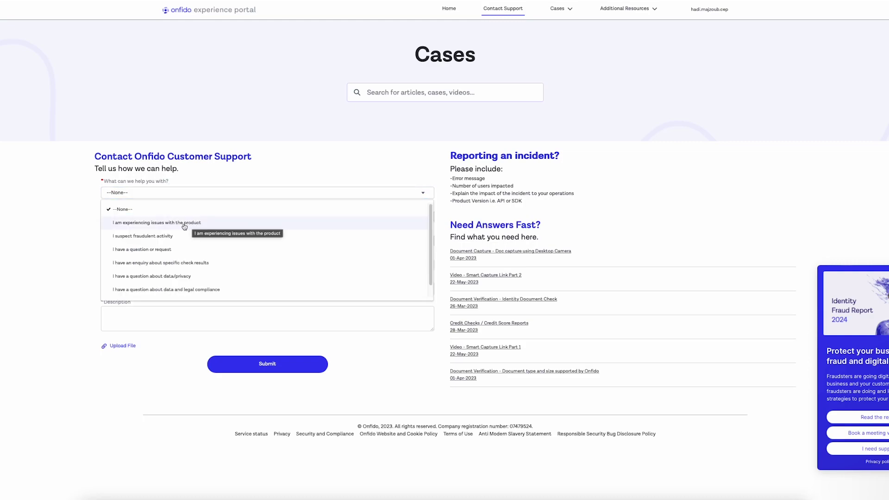
{"action": "left_click", "coordinate": [148, 226]}
{"action": "left_click", "coordinate": [150, 221]}
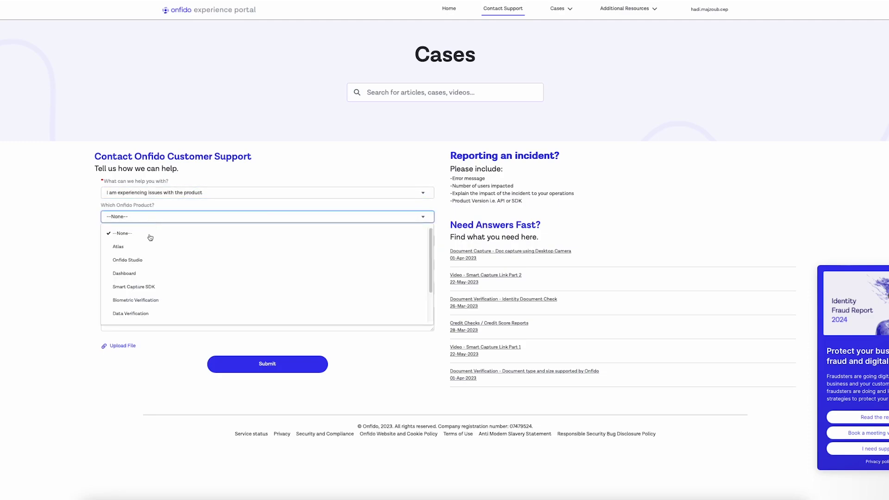
{"action": "left_click", "coordinate": [142, 261]}
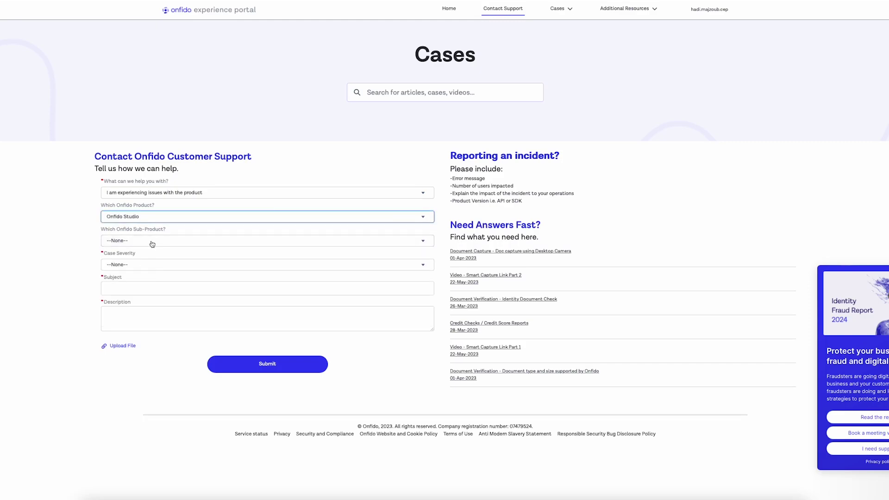
{"action": "left_click", "coordinate": [152, 245]}
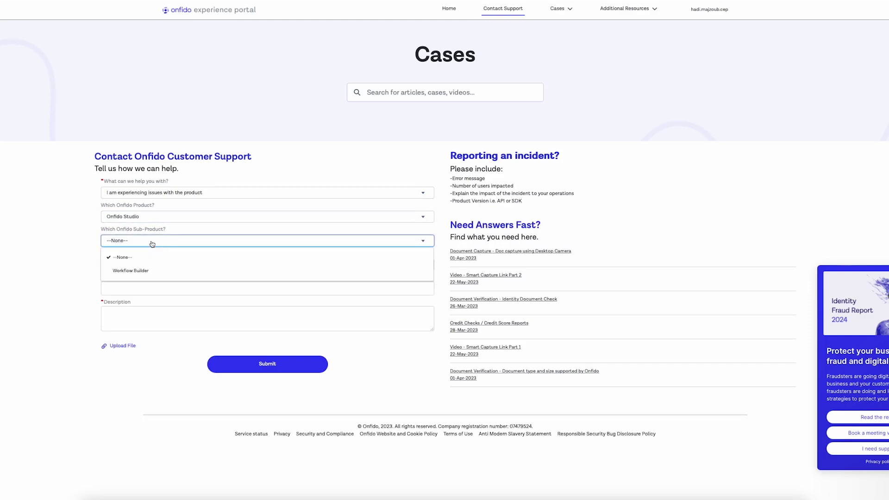
{"action": "left_click", "coordinate": [144, 275]}
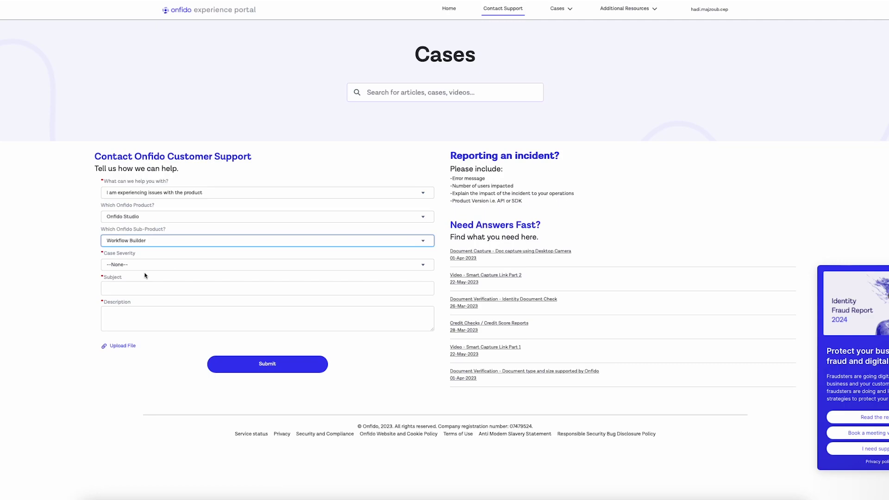
{"action": "left_click", "coordinate": [131, 265]}
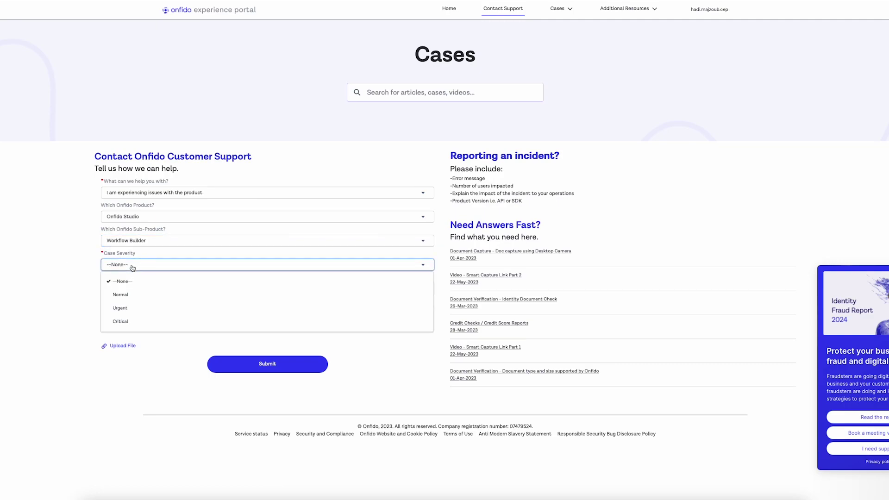
{"action": "left_click", "coordinate": [133, 295]}
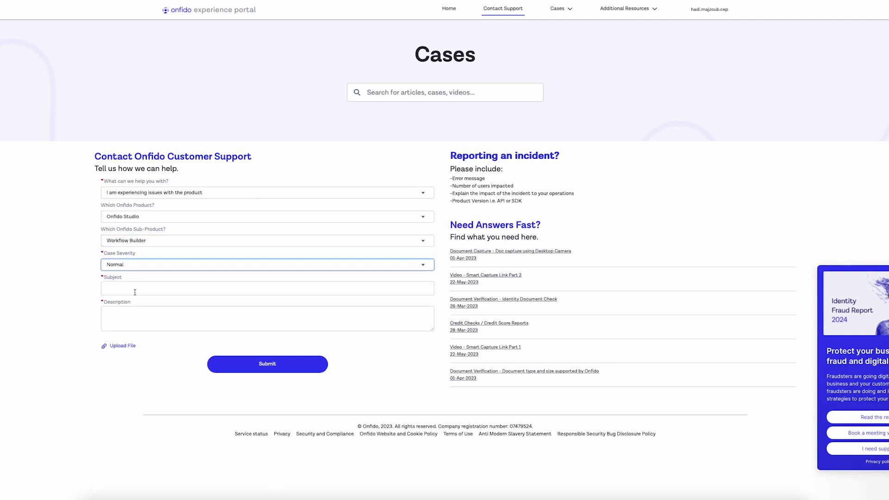
{"action": "left_click", "coordinate": [135, 292]}
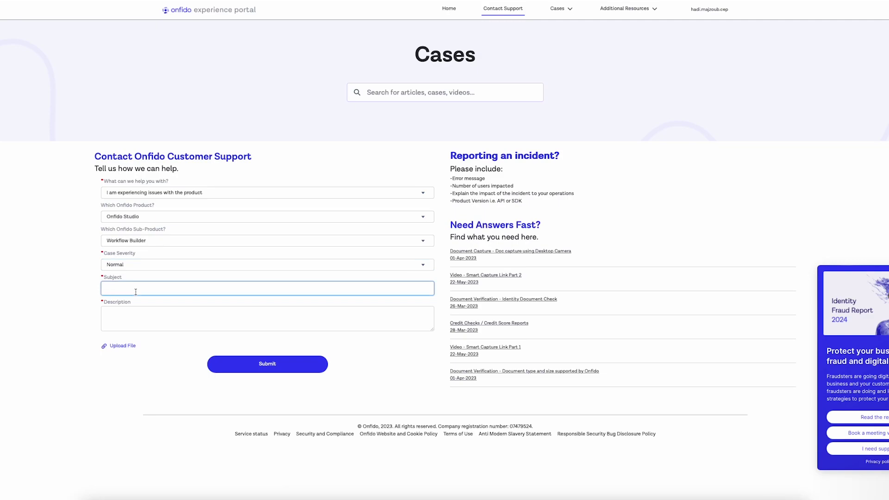
Enter subject 'Studio' and description 'Issue with Studio' on the case form
{"action": "type", "text": "Studio"}
{"action": "left_click", "coordinate": [138, 329]}
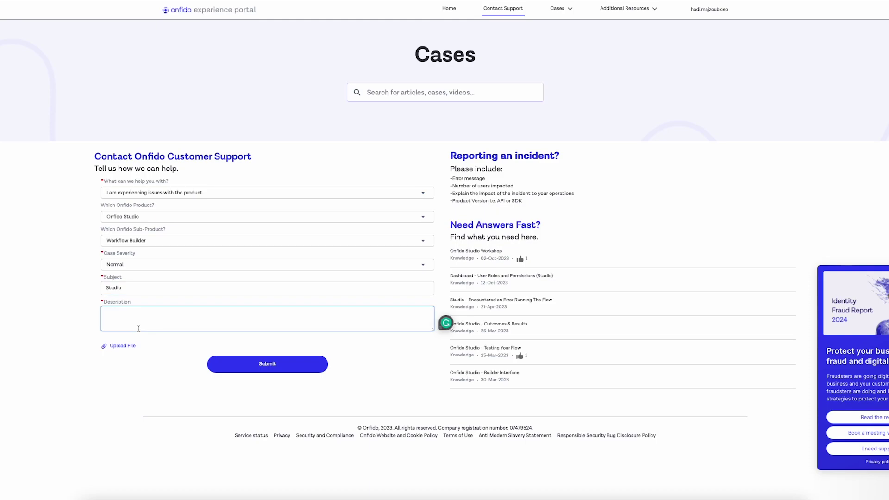
{"action": "type", "text": "Studi"}
{"action": "type", "text": "Issue with"}
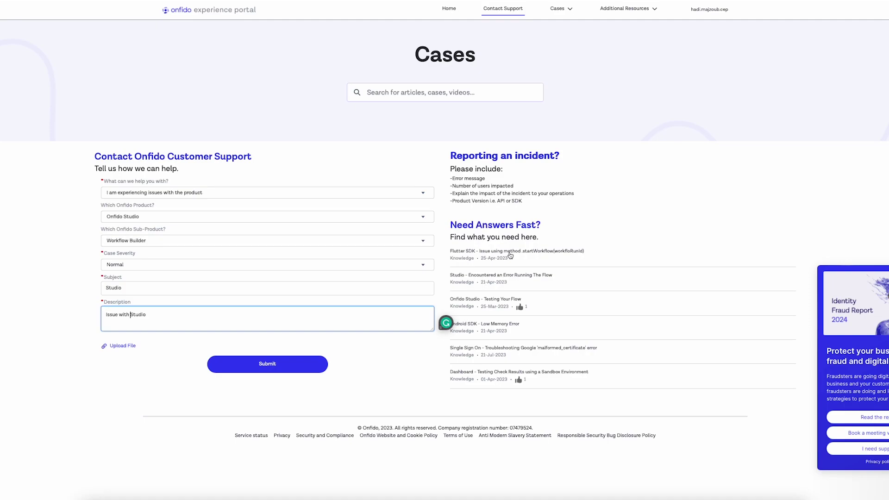
Check the suggested Flutter SDK workflow article, close it, and submit the case
{"action": "left_click", "coordinate": [510, 252]}
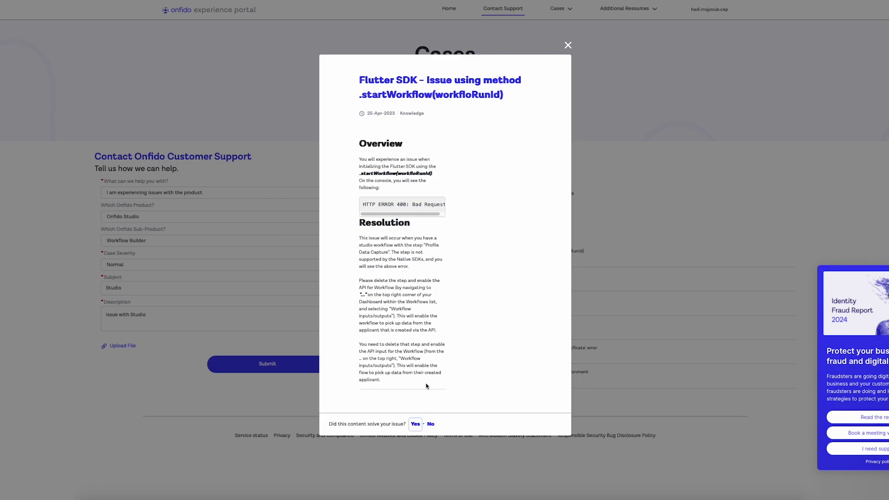
{"action": "left_click", "coordinate": [568, 45]}
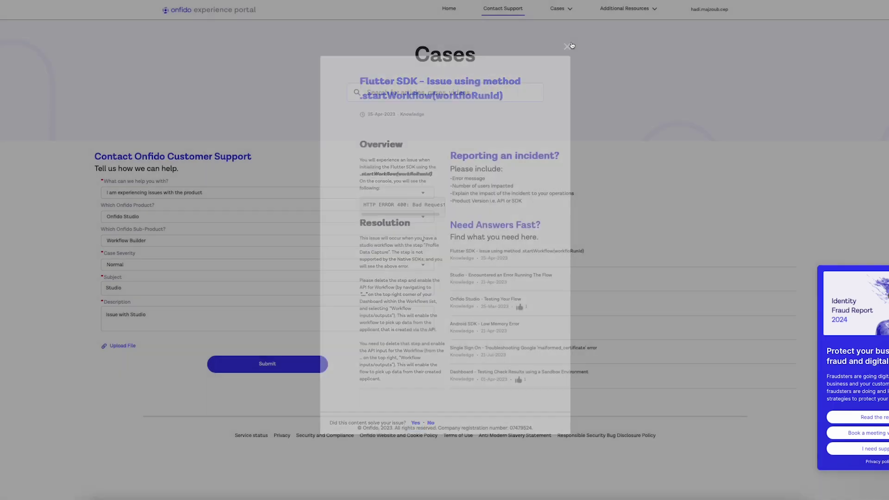
{"action": "left_click", "coordinate": [284, 366]}
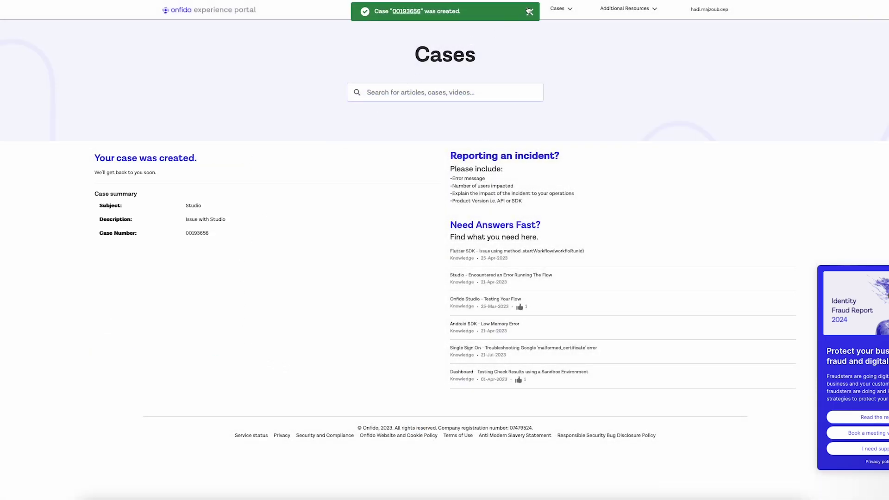
Dismiss the case-created confirmation and open the Studio case from My Open Cases
{"action": "left_click", "coordinate": [529, 11]}
{"action": "left_click", "coordinate": [563, 10]}
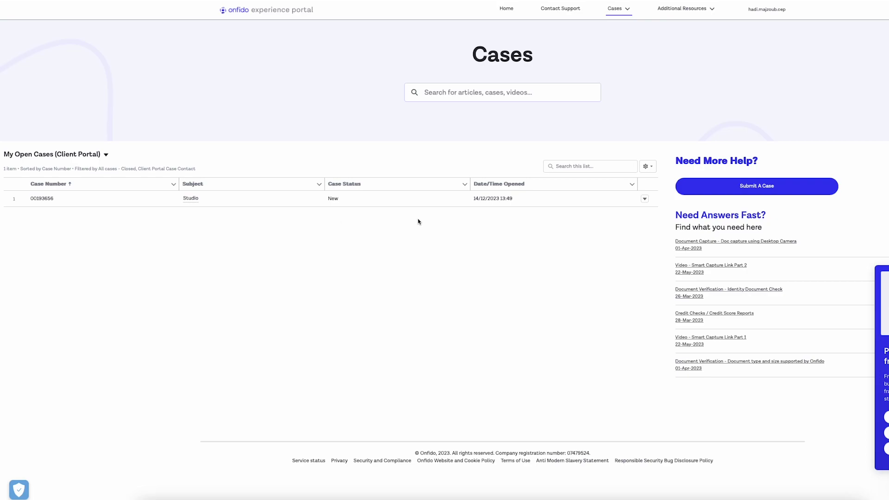
{"action": "left_click", "coordinate": [44, 199]}
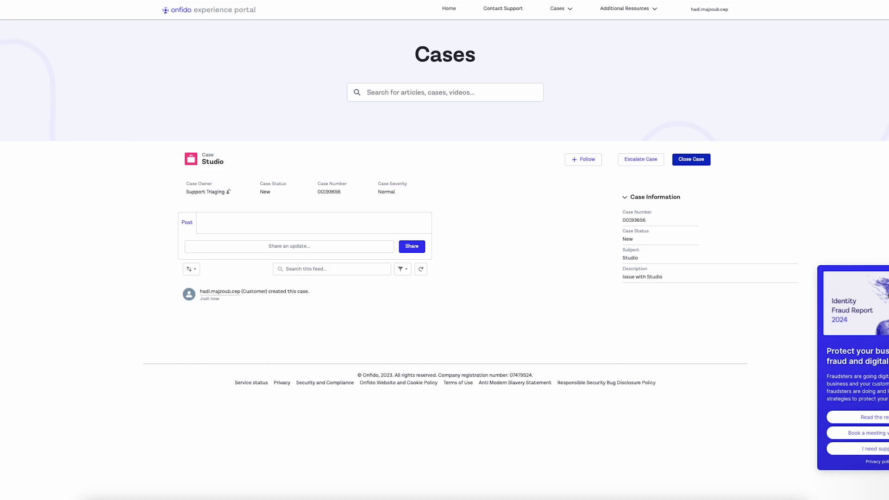
Begin a case update, then reload the Studio case to show status Active - Engineering
{"action": "left_click", "coordinate": [339, 246]}
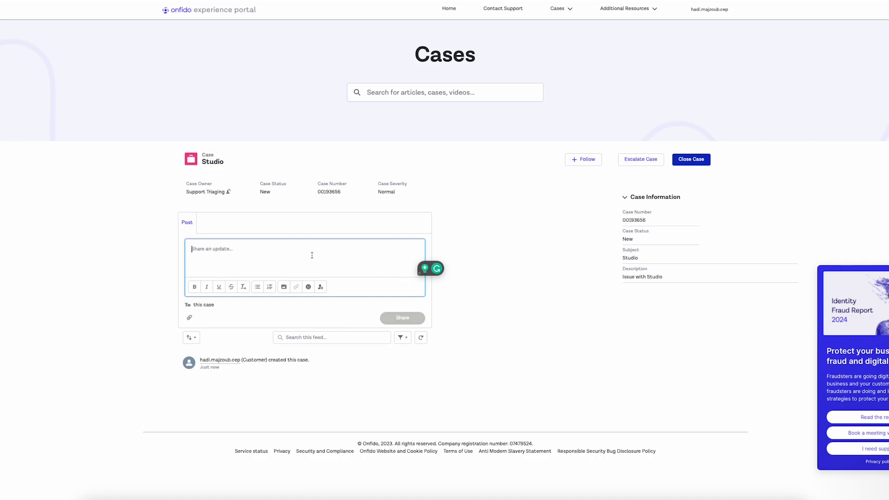
{"action": "left_click", "coordinate": [426, 118]}
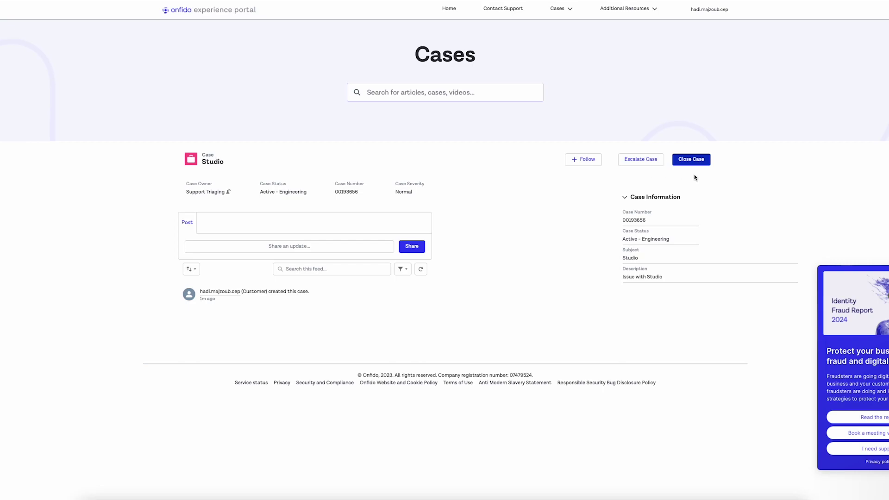
Close the Studio support case from its case page with Close Case
{"action": "left_click", "coordinate": [691, 159]}
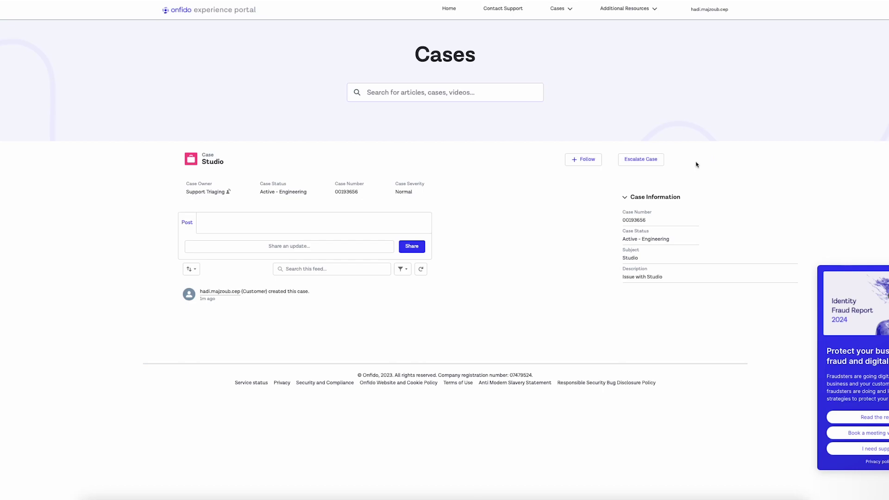